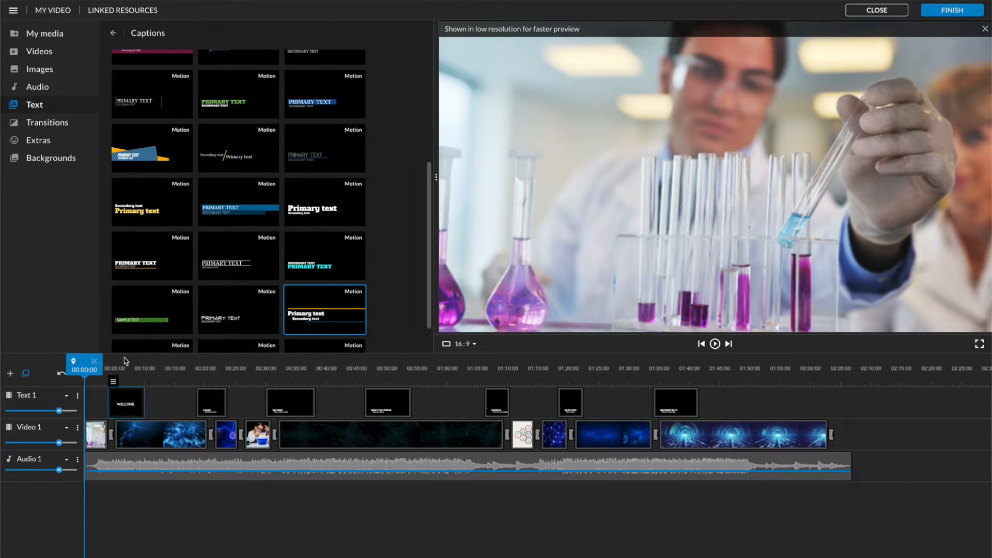
Step: Scrub through the opening of the video and play the section after the WELCOME title
drag(93, 362, 224, 362)
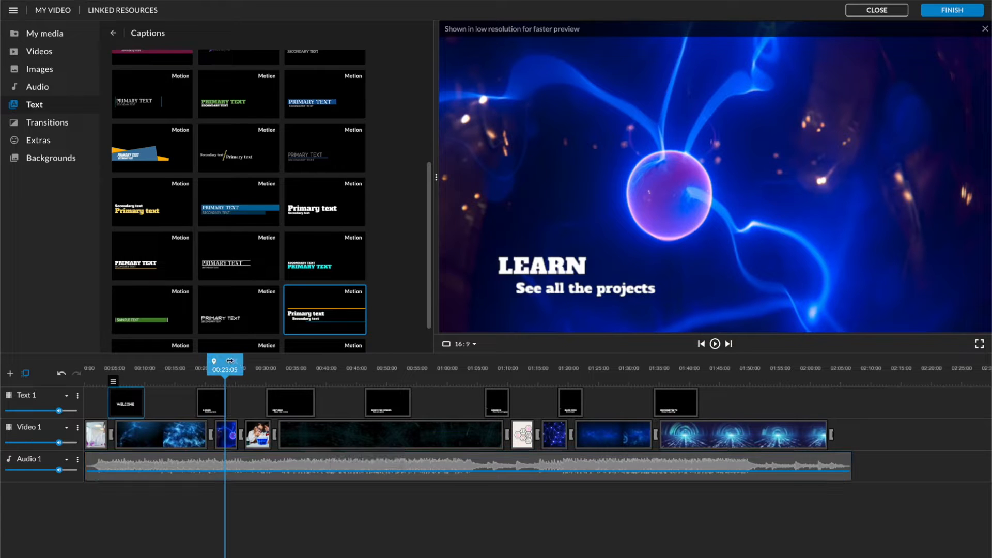
drag(228, 361, 130, 362)
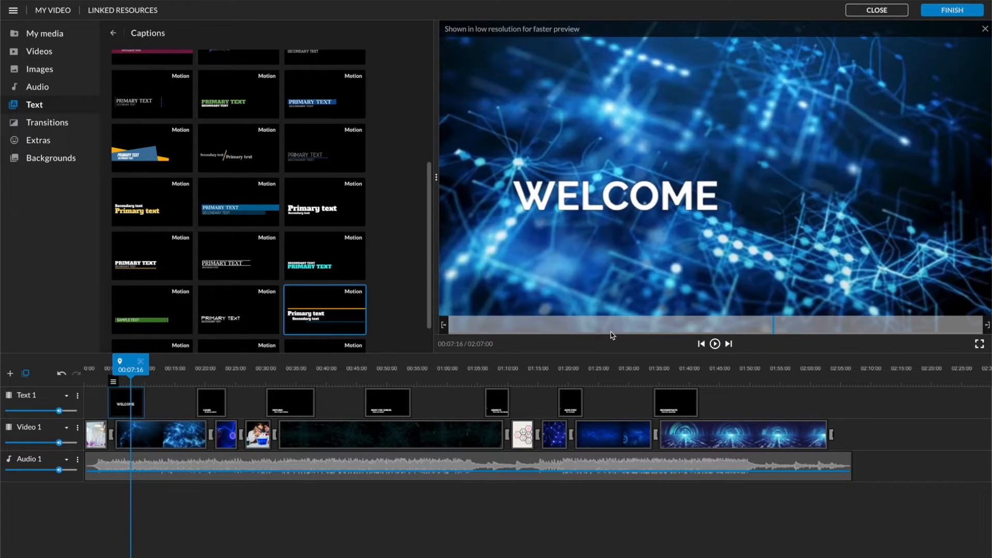
click(715, 345)
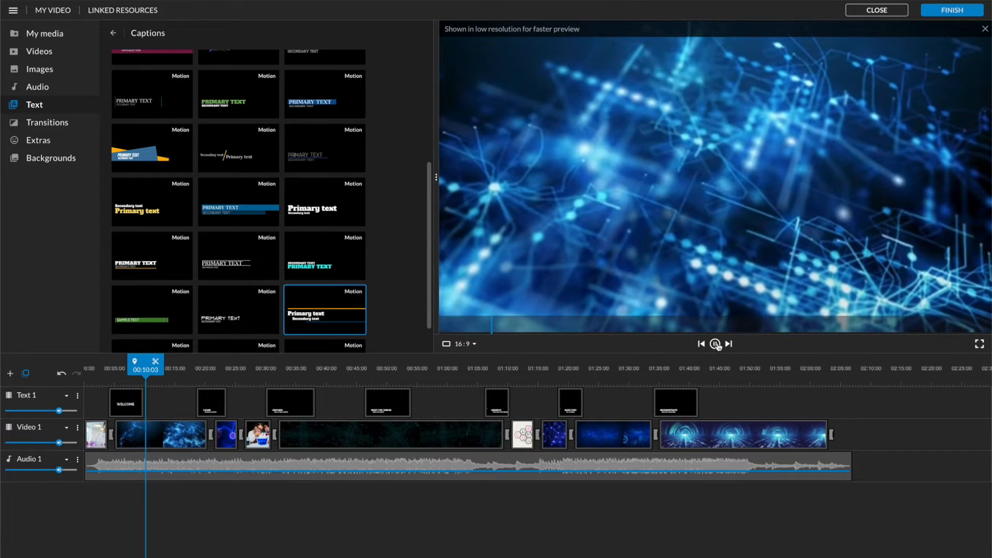
click(716, 344)
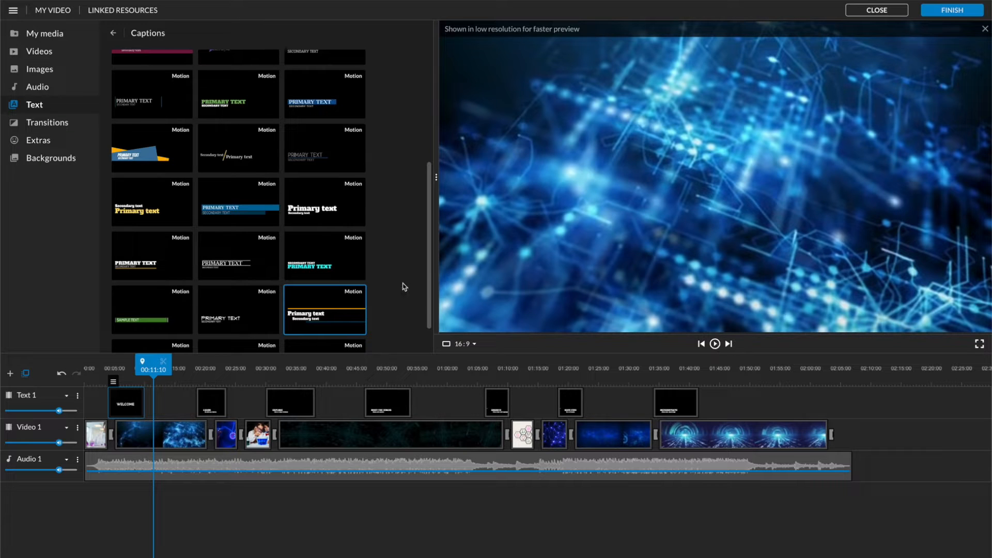
scroll(237, 471, right, 1)
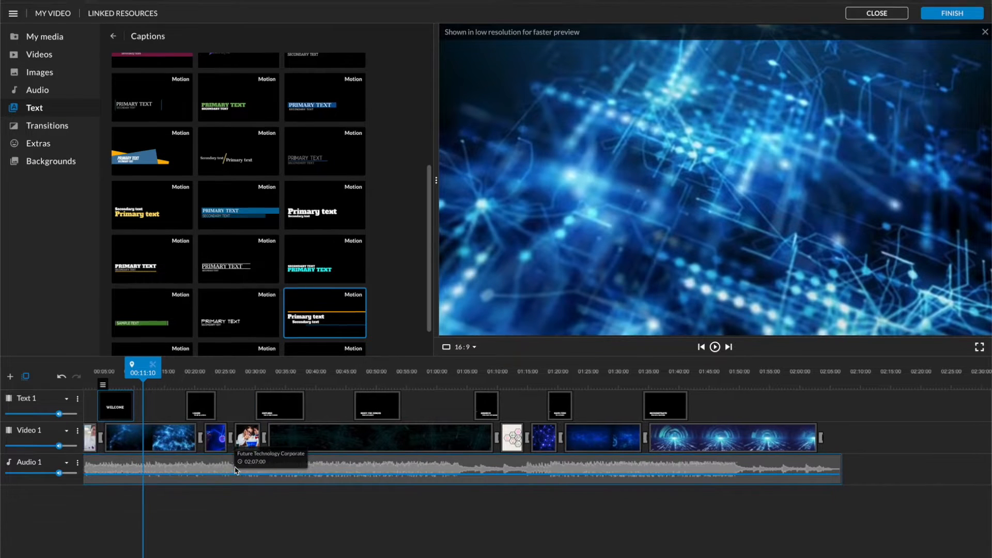
scroll(236, 471, left, 1)
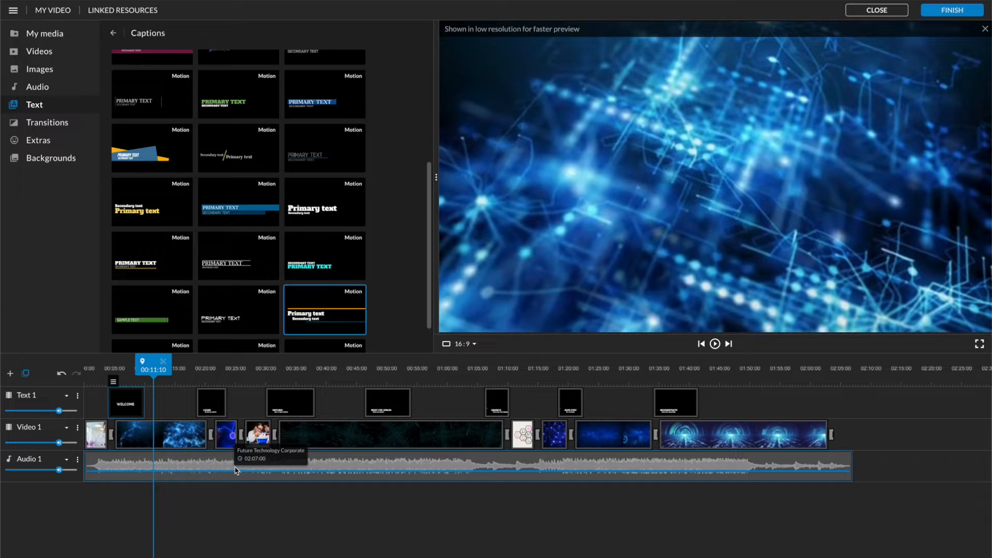
Step: Record a 14-second voiceover narration starting at 00:07:19 with the video muted, and save it to the timeline
click(59, 34)
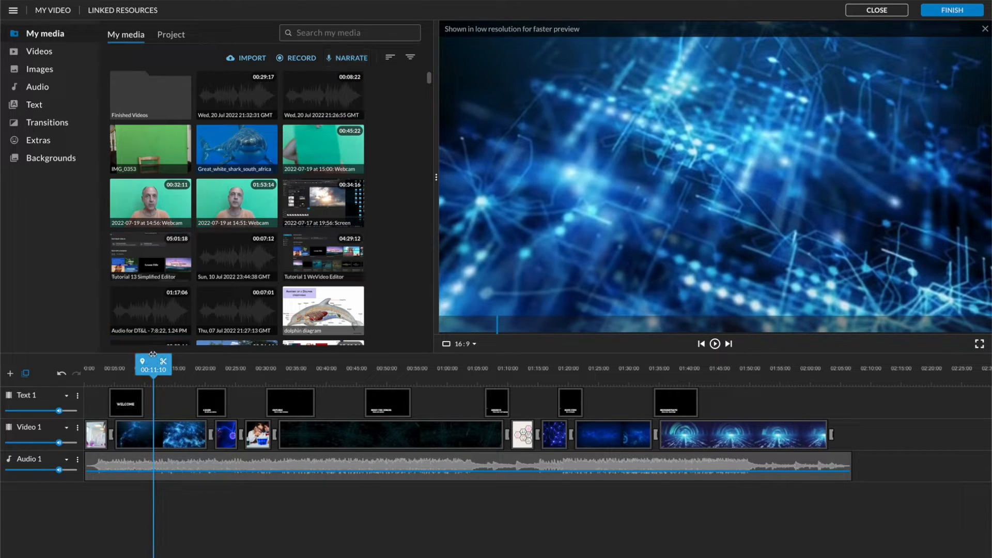
drag(153, 358, 131, 352)
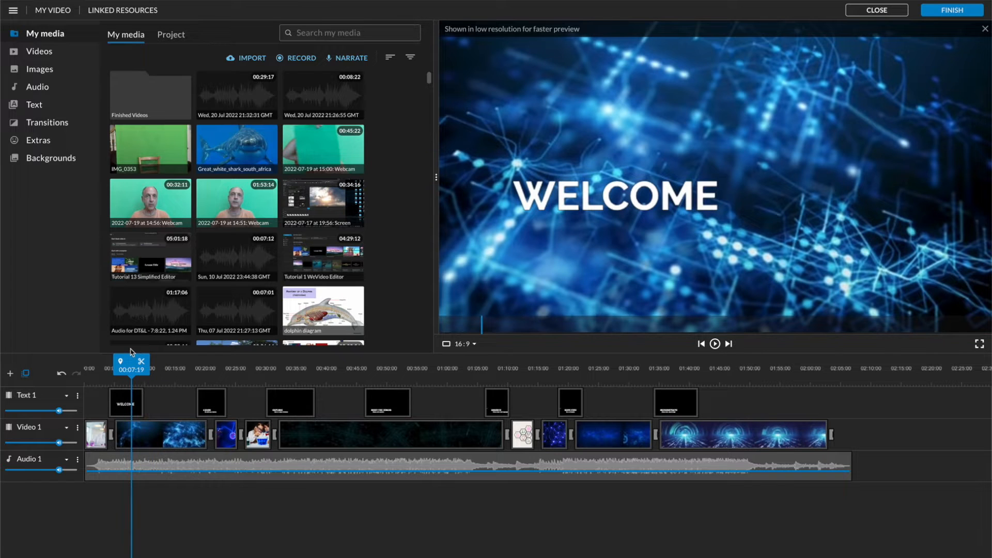
click(360, 61)
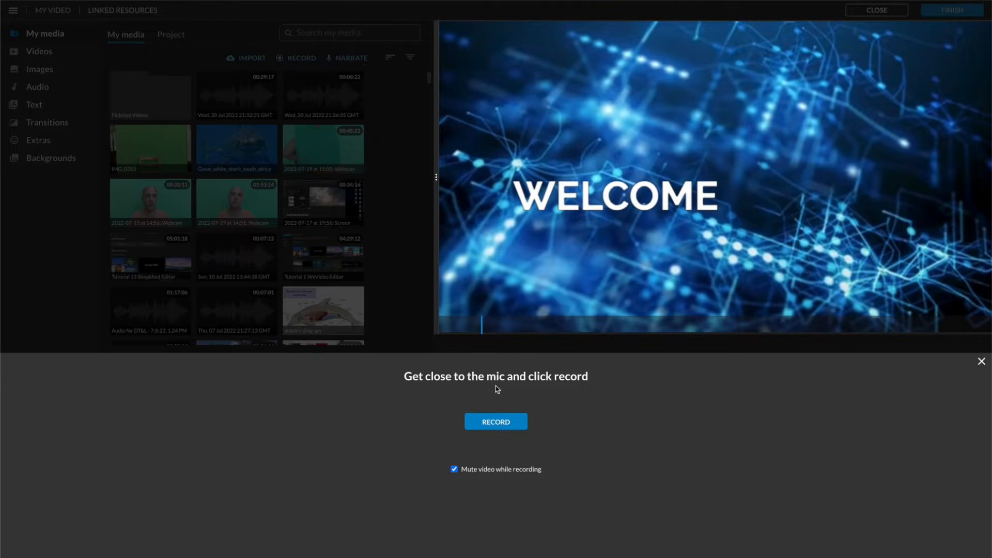
click(492, 427)
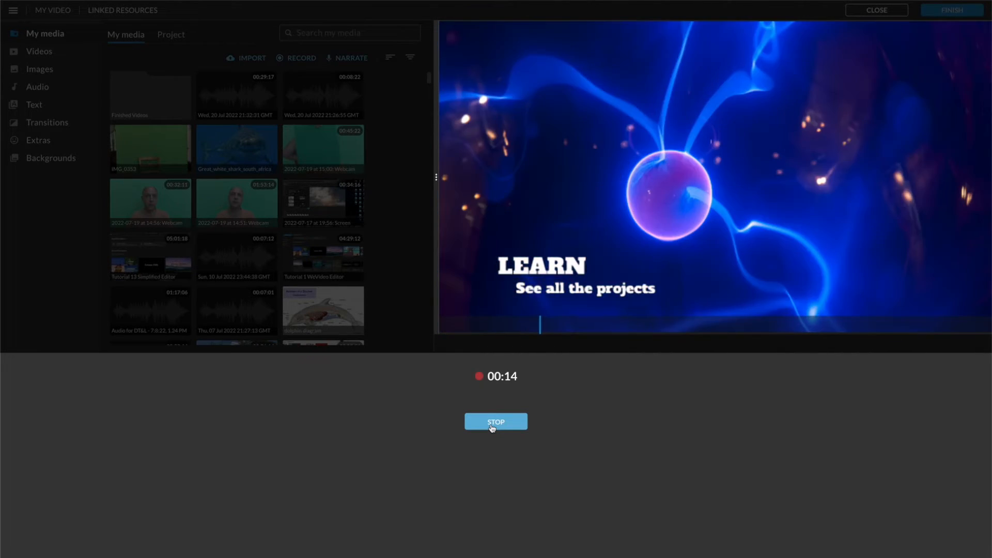
click(492, 427)
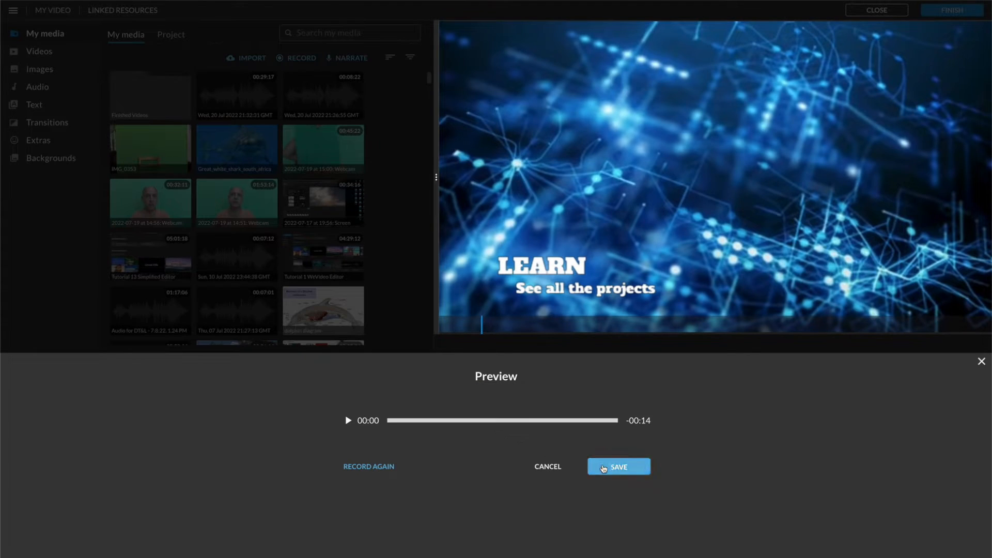
click(602, 467)
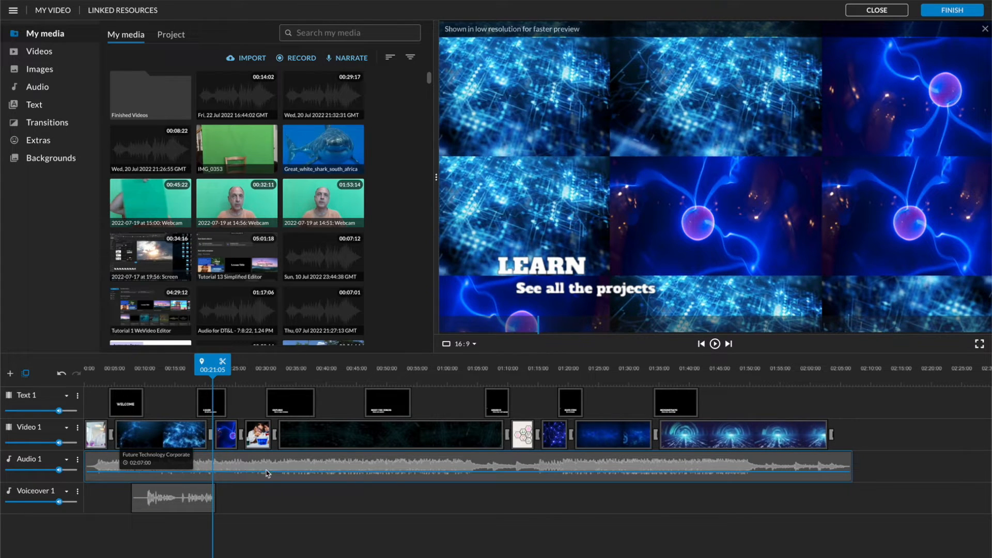
Step: Lower the Audio 1 music where the voiceover begins, using one level keyframe just before it and one at its start
click(98, 478)
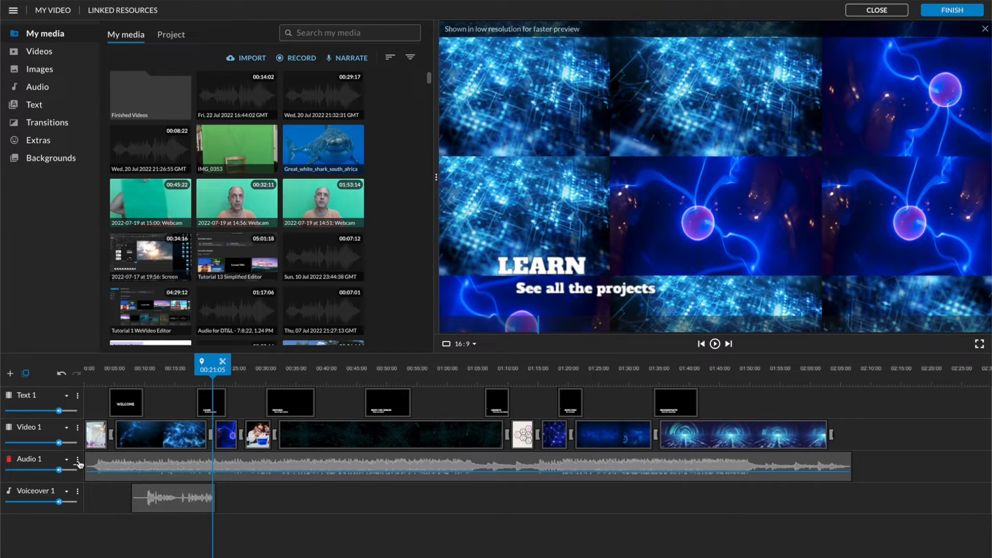
click(77, 461)
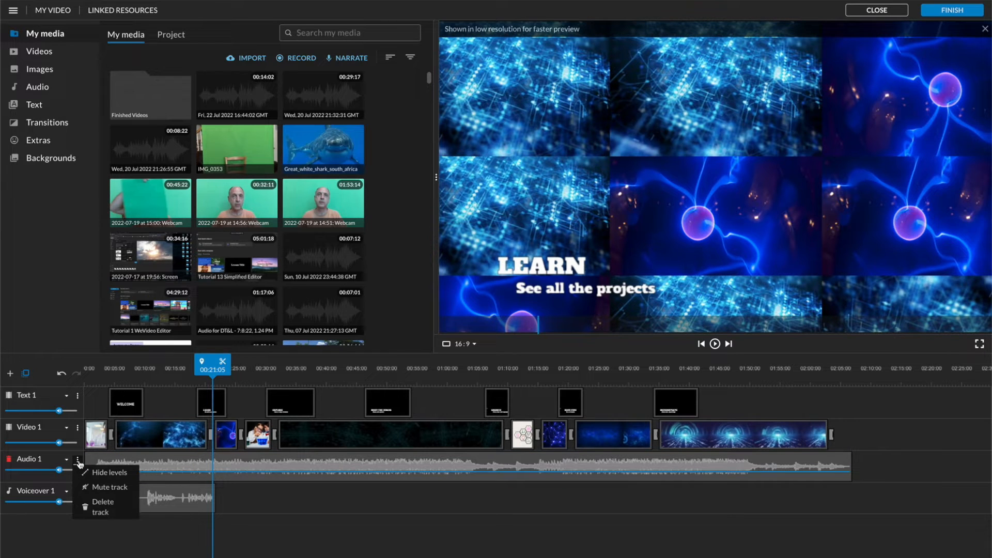
click(174, 484)
click(133, 472)
drag(133, 472, 133, 478)
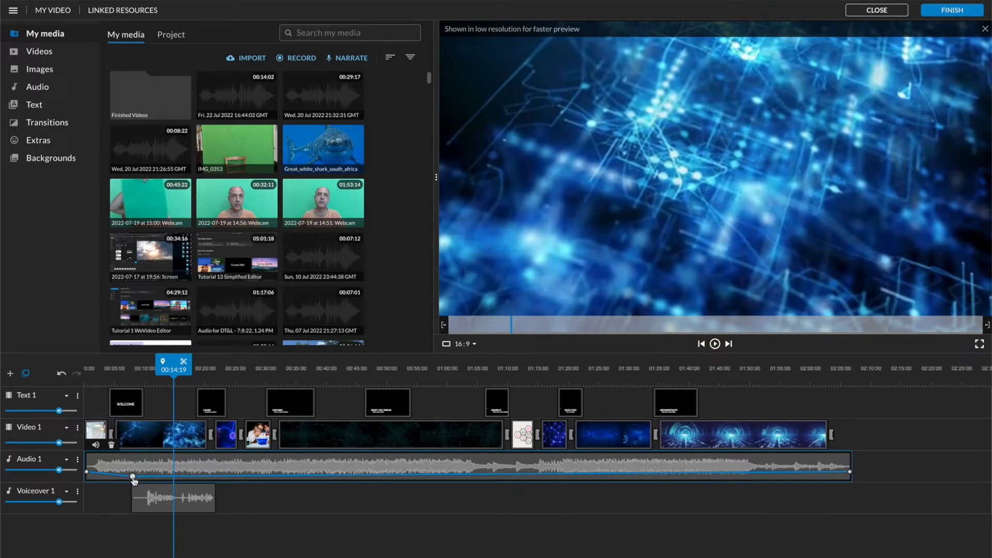
drag(127, 479, 134, 481)
Step: Add level keyframes at and just past the voiceover's end to bring the Audio 1 music back up to its original volume
mouse_move(217, 480)
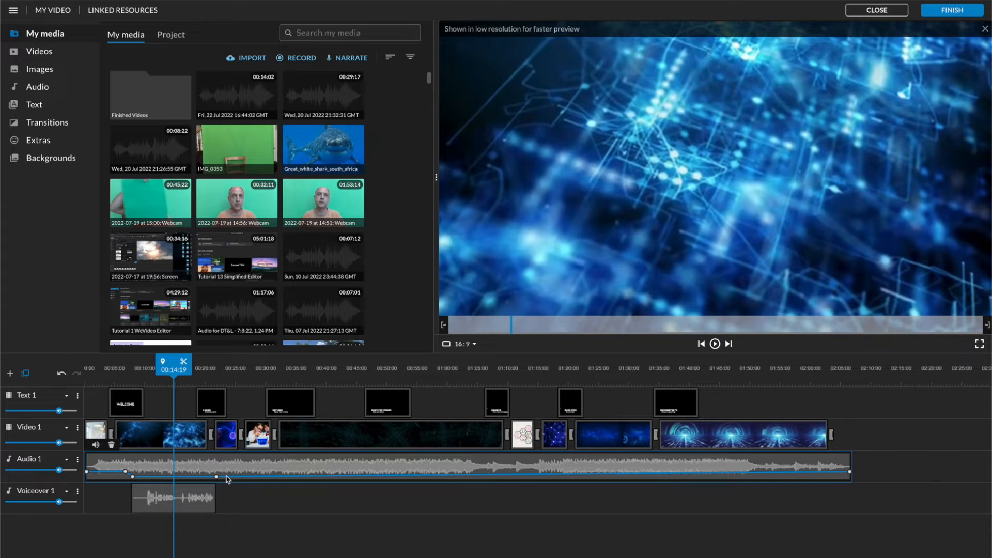
drag(227, 479, 226, 475)
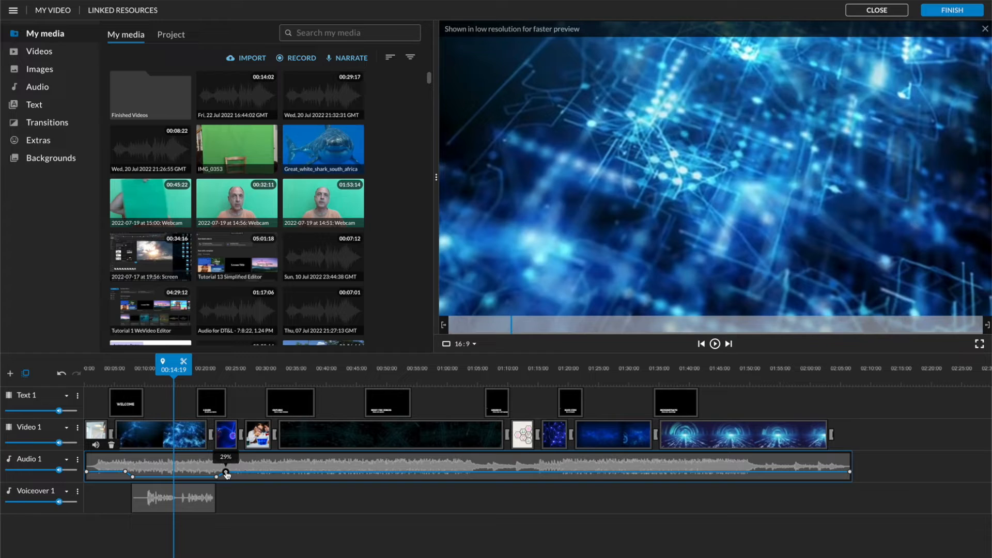
drag(226, 475, 226, 471)
Step: Play the voiceover section from near its start to check the balance with the lowered music
drag(181, 378, 138, 360)
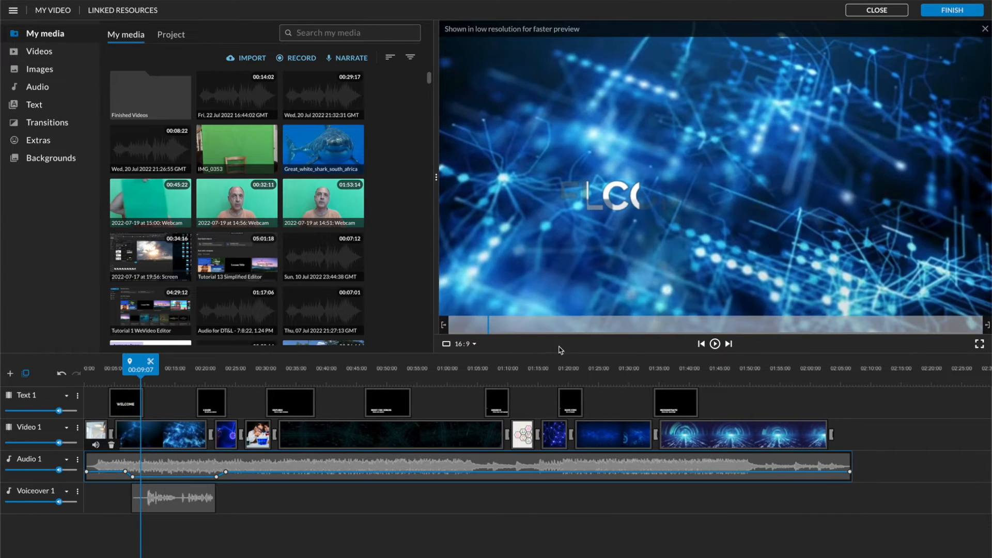
click(715, 344)
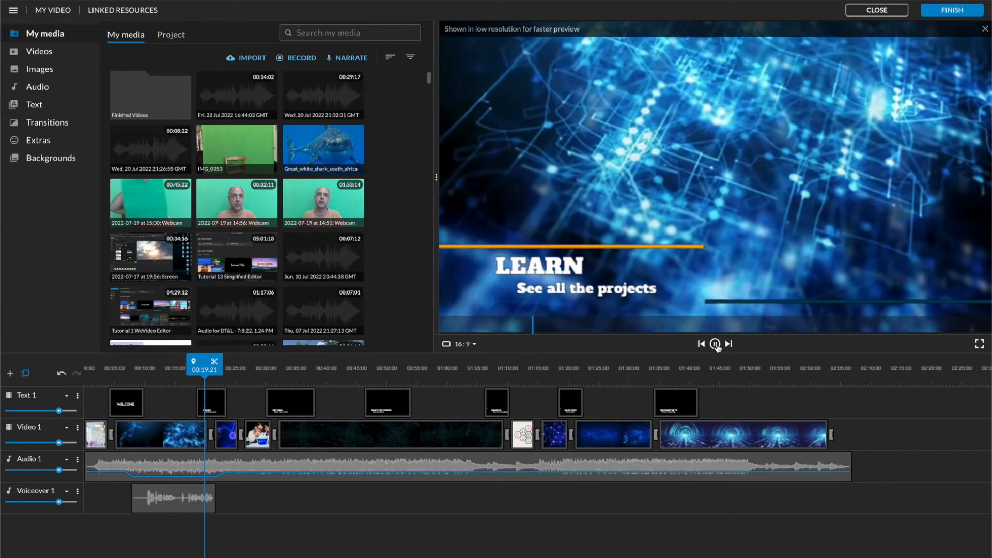
click(716, 345)
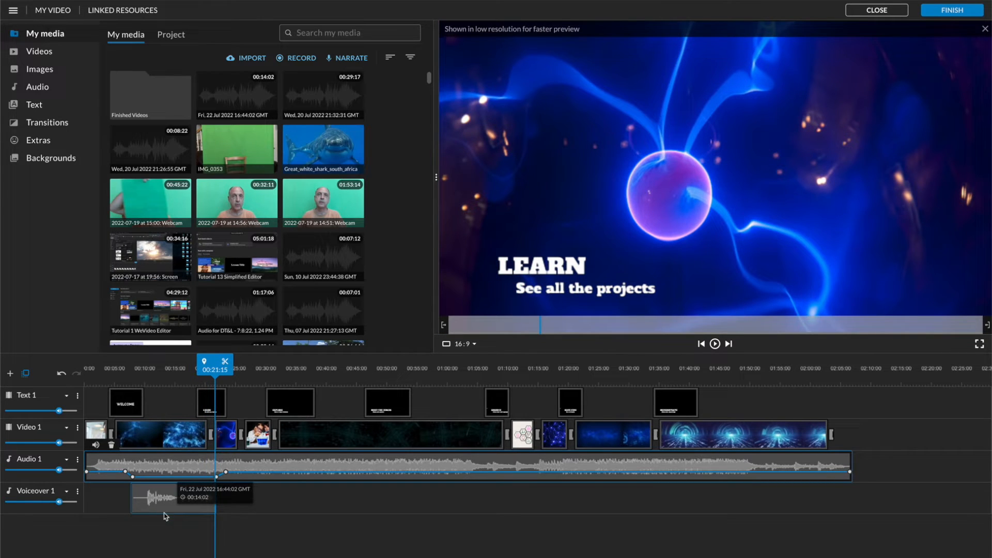
Step: Split the voiceover clip at 00:15:22 and again at 00:16:15 to isolate the short section in the middle
click(180, 512)
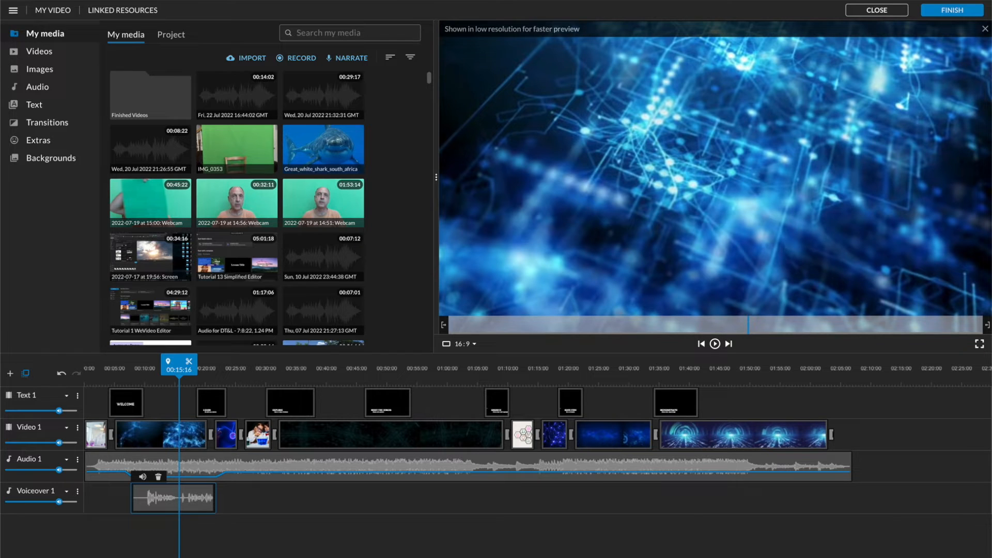
key(plus)
key(plus)
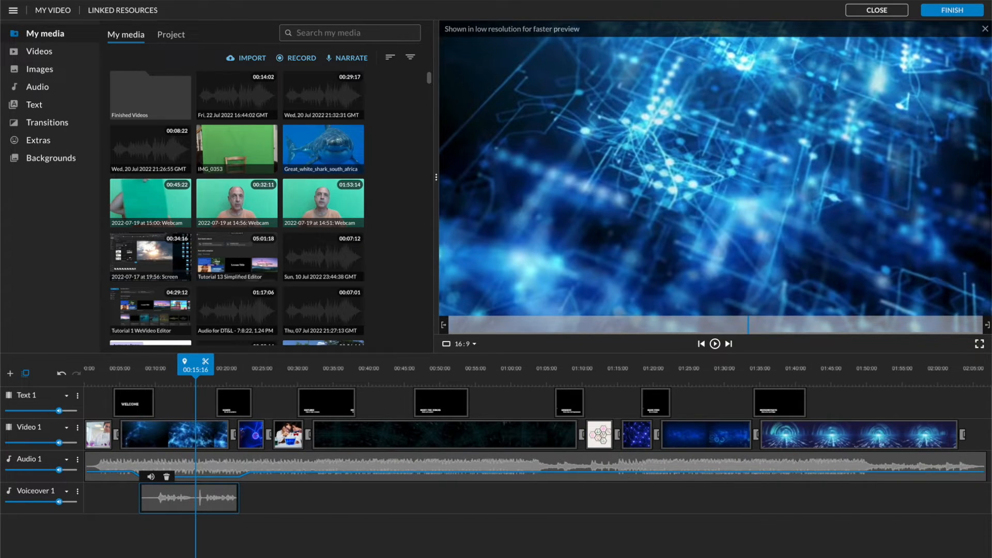
key(plus)
key(plus)
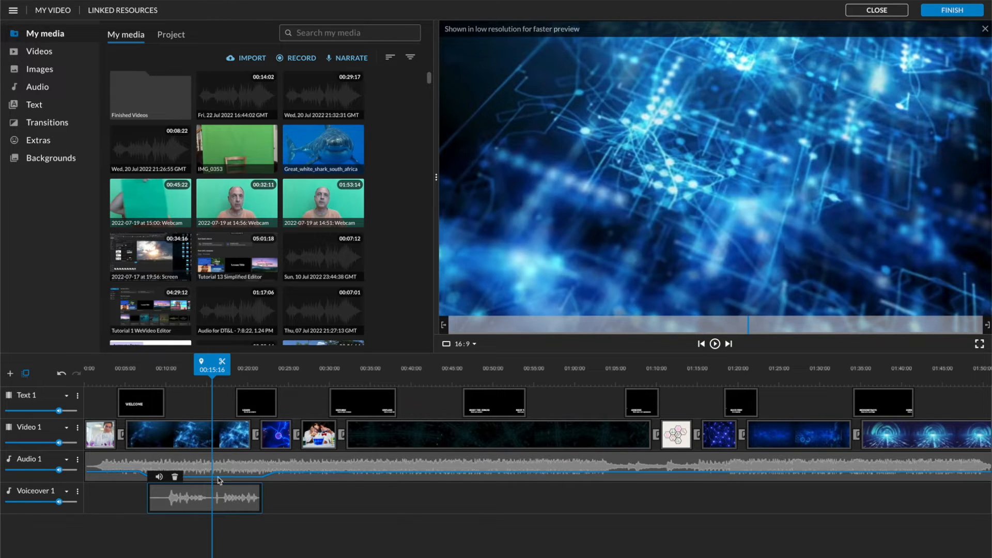
drag(212, 365, 214, 365)
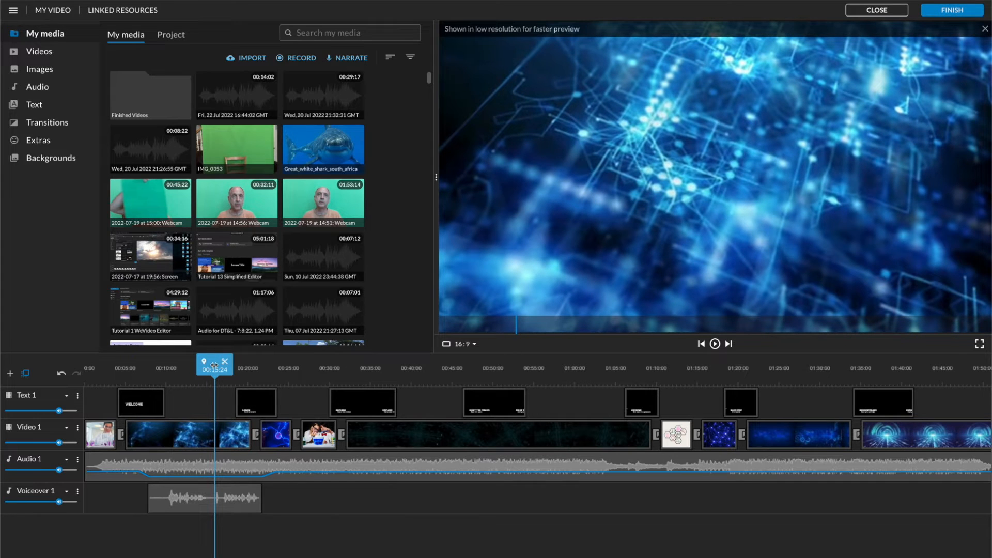
drag(215, 365, 211, 365)
click(223, 492)
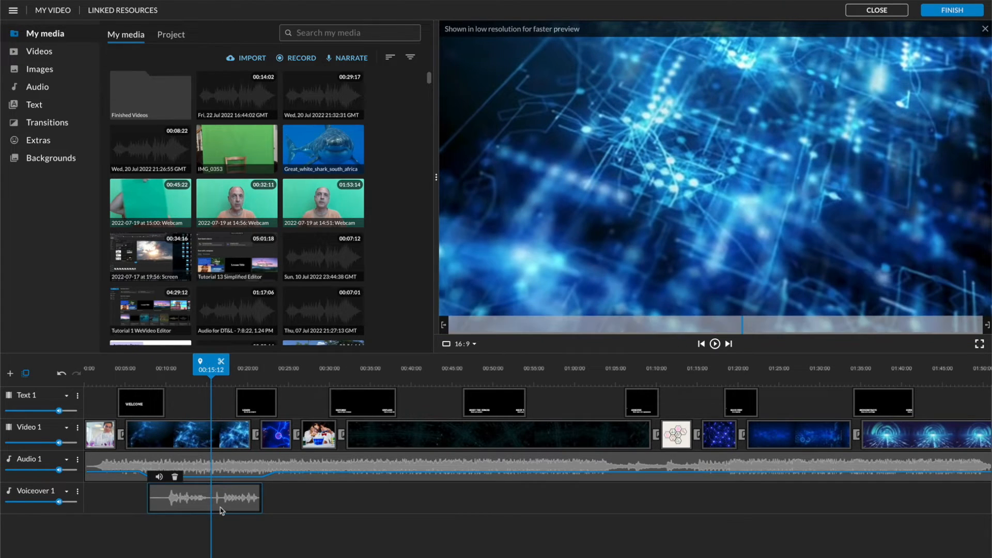
click(211, 358)
drag(212, 358, 216, 358)
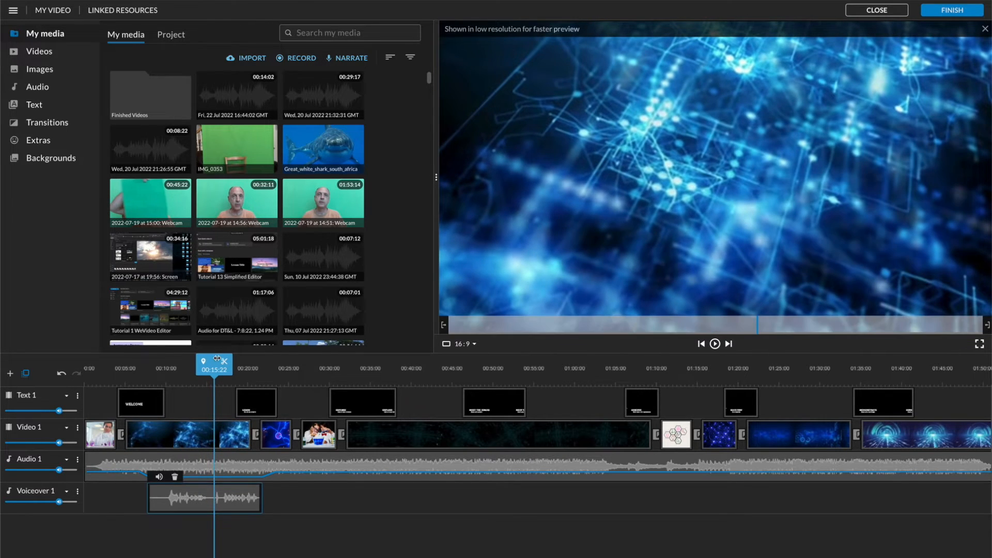
click(225, 364)
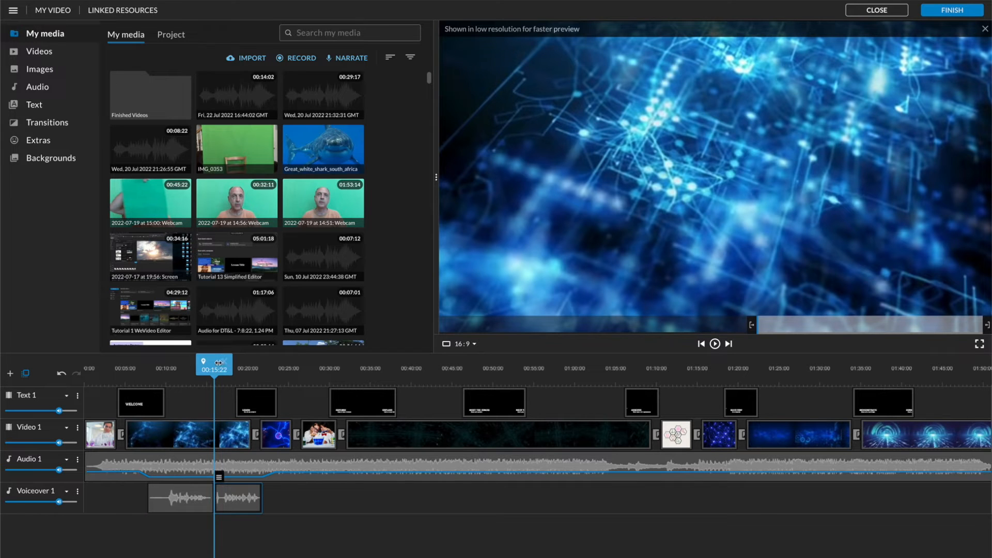
drag(212, 359, 218, 360)
click(221, 498)
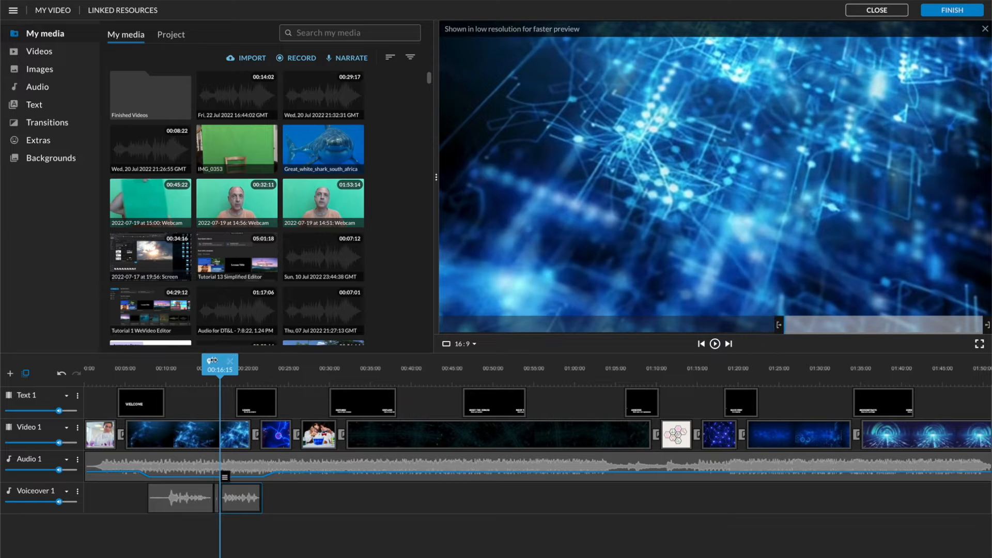
Step: Play the split voiceover from 00:13:00 to hear the section between the two cuts
click(219, 362)
drag(218, 362, 191, 361)
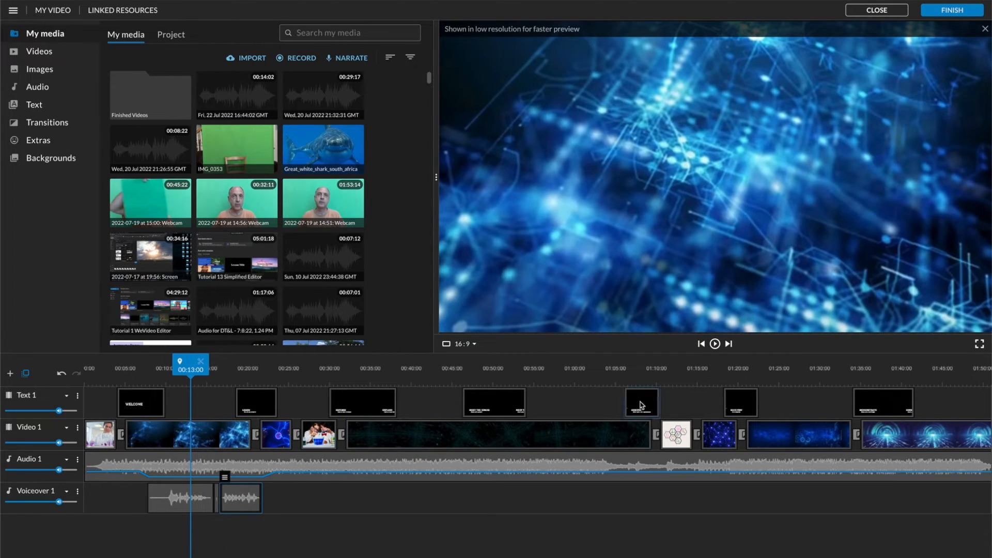
click(716, 344)
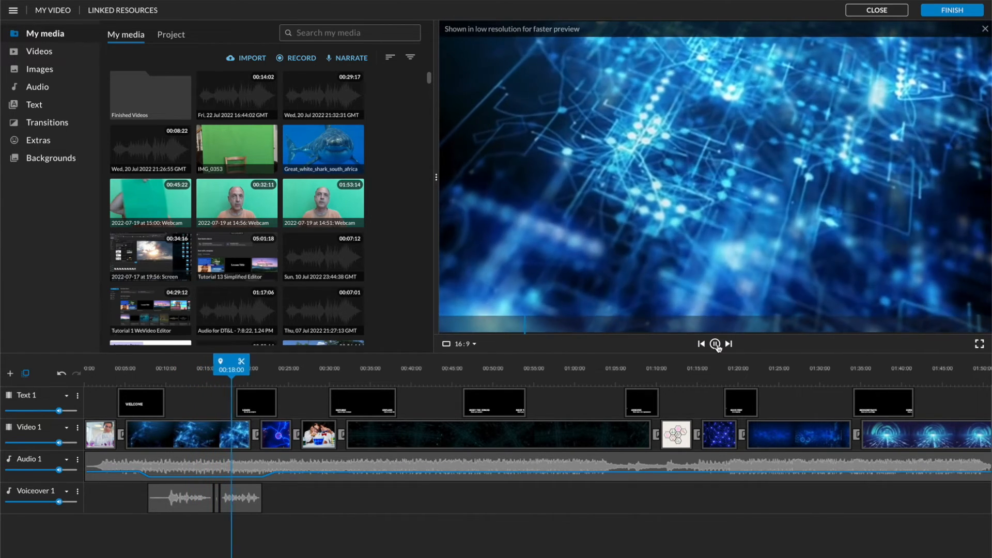
click(716, 344)
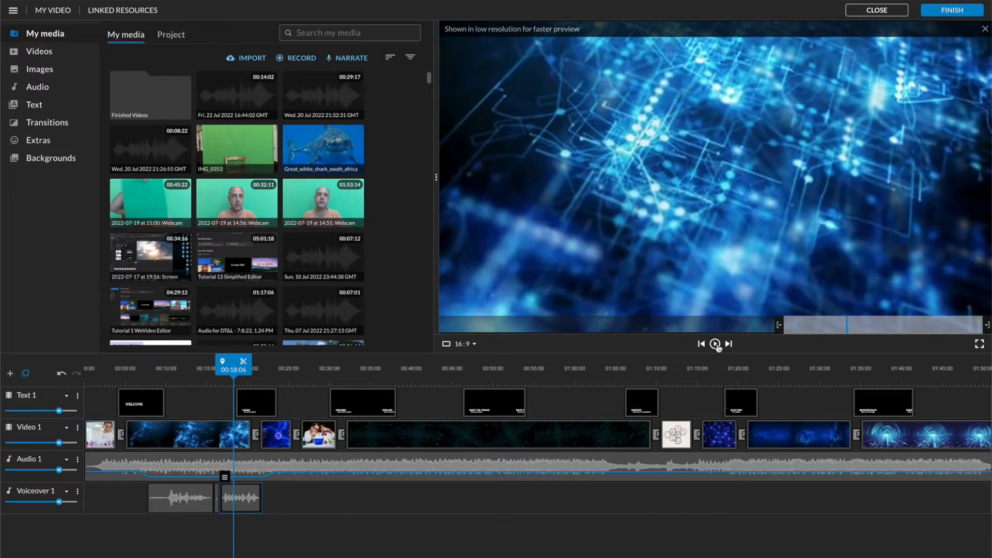
Step: Delete the short middle voiceover segment, play the edit from 00:14:00, and move the last segment forward to start at about 00:17:13
click(218, 496)
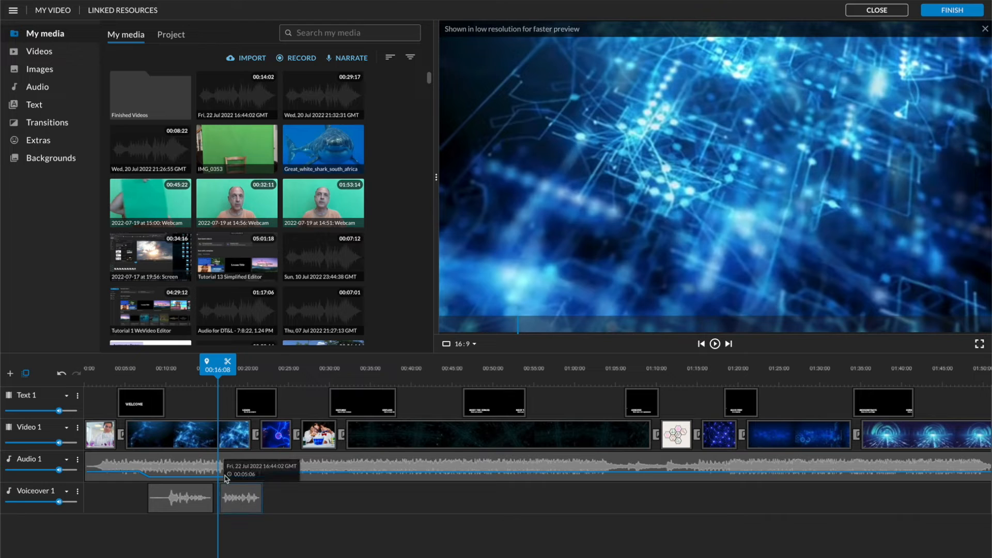
drag(217, 360, 199, 362)
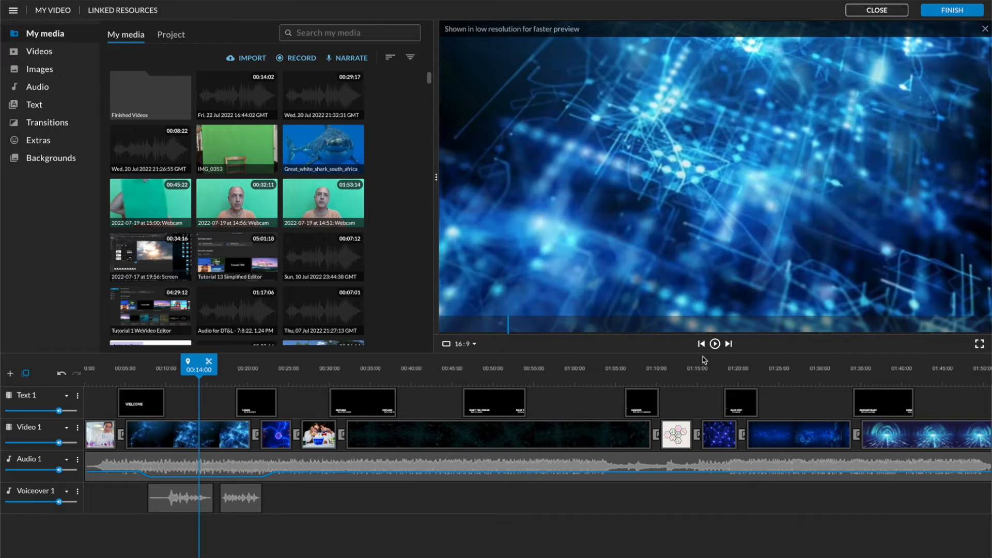
click(715, 345)
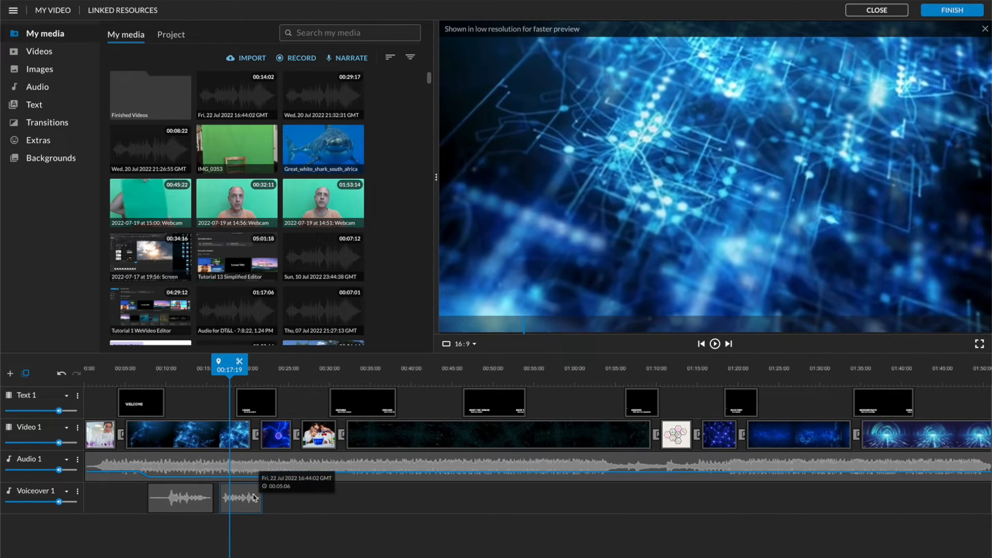
mouse_move(248, 499)
mouse_down()
mouse_move(278, 499)
mouse_move(238, 497)
mouse_move(253, 497)
mouse_up()
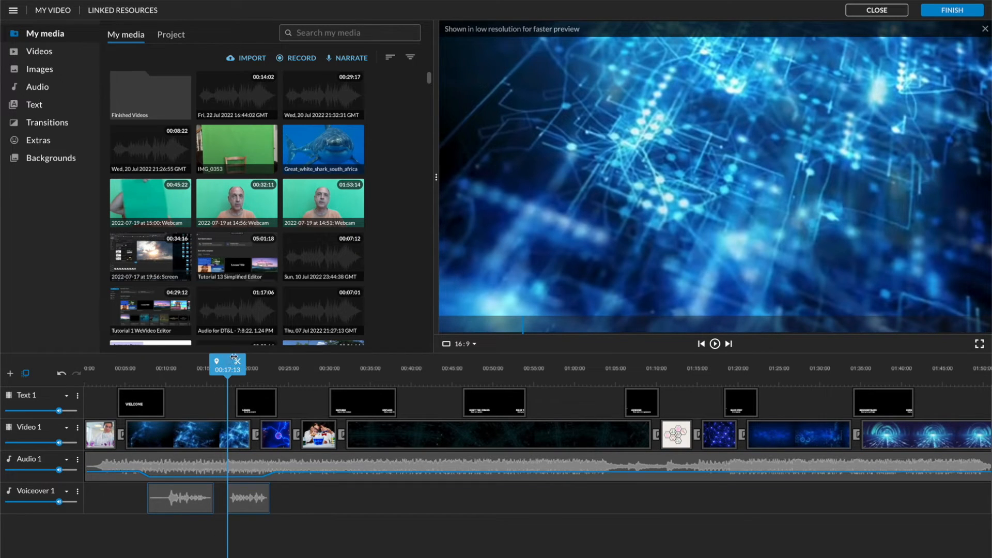
Step: Paste copies of the two voiceover segments onto the voiceover track starting at 00:35:14, about 01:03:02 and 01:32:21
drag(228, 361, 374, 364)
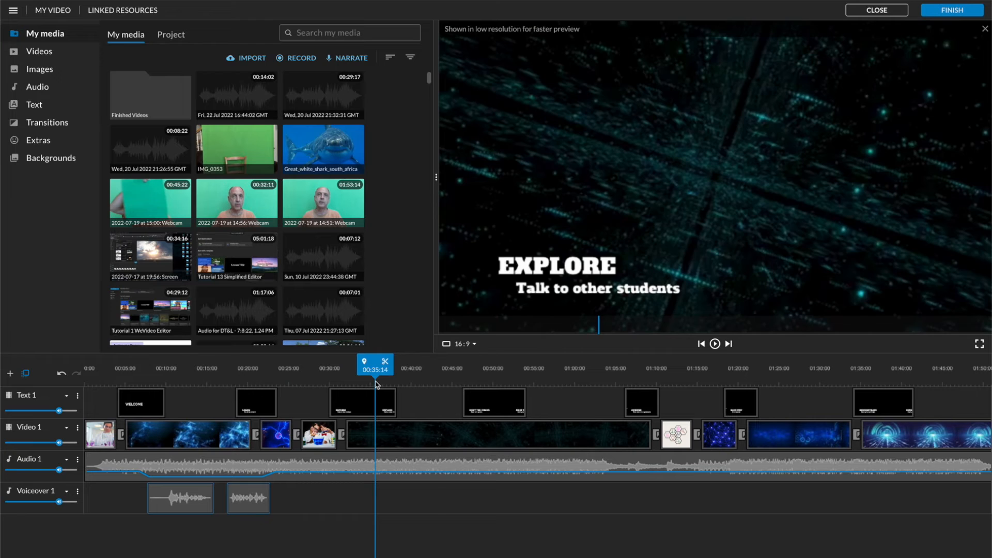
key(ctrl+v)
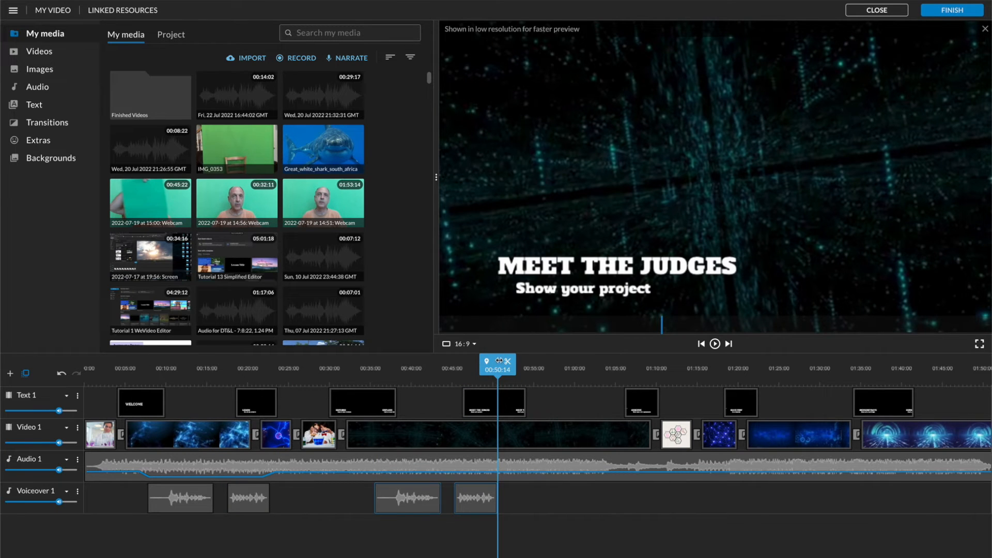
drag(498, 361, 601, 368)
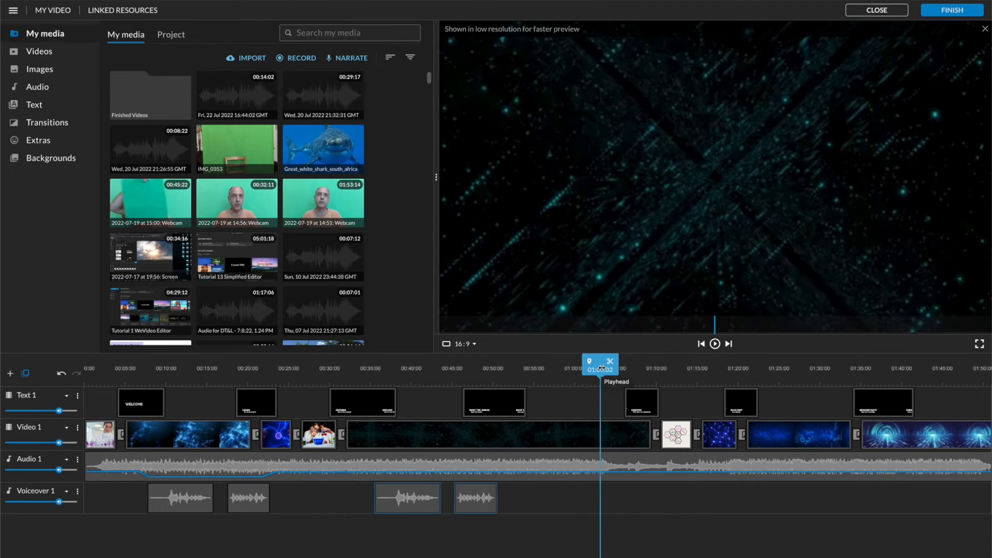
key(ctrl+v)
drag(723, 365, 846, 371)
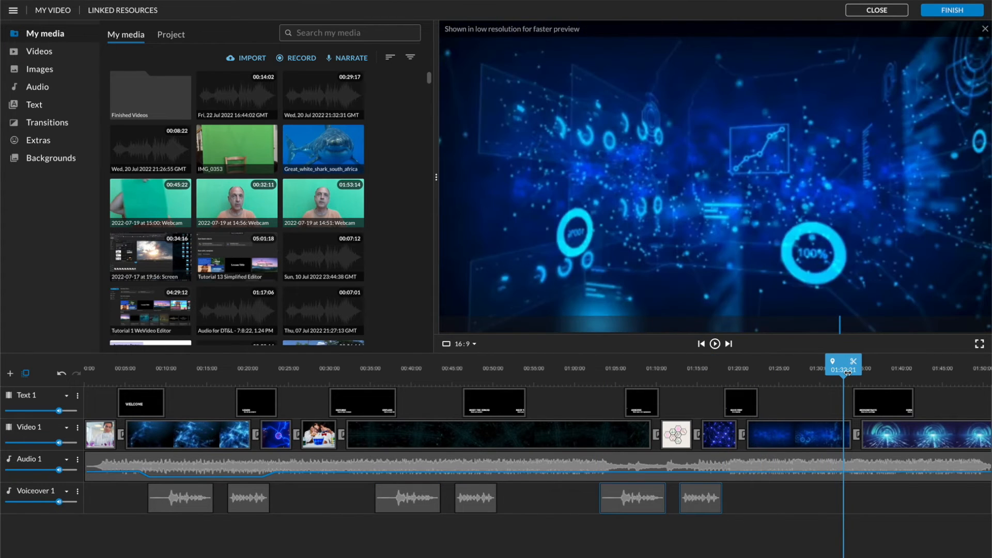
key(ctrl+v)
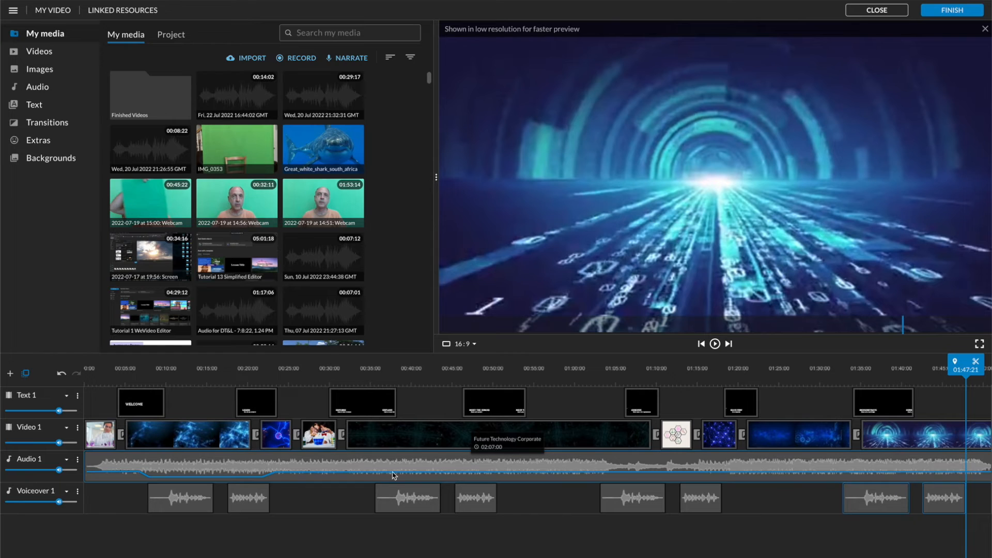
Step: Add volume keyframes to the music around the voiceover pair starting at 00:35:14, lowering the music beneath it and raising it back past its end
click(375, 474)
click(375, 472)
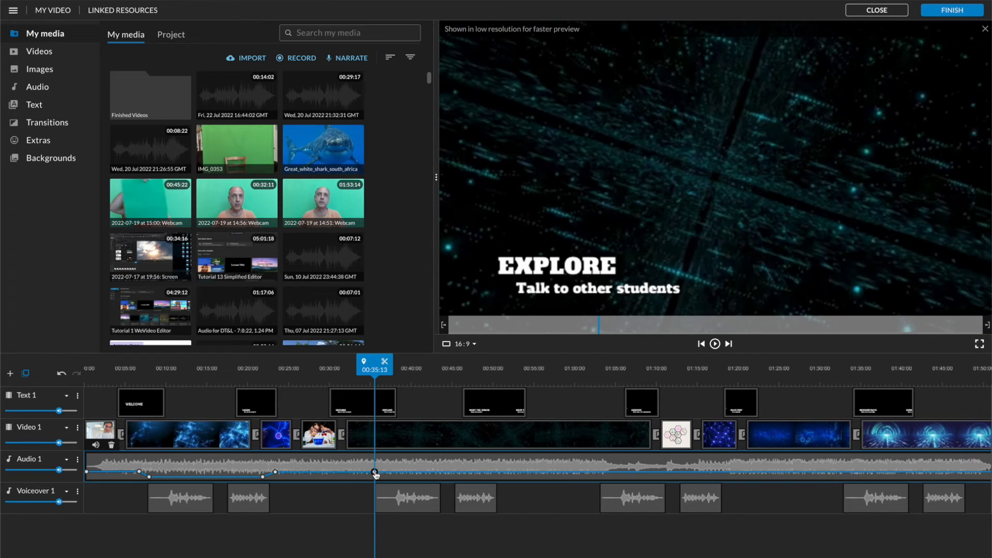
drag(375, 474, 375, 478)
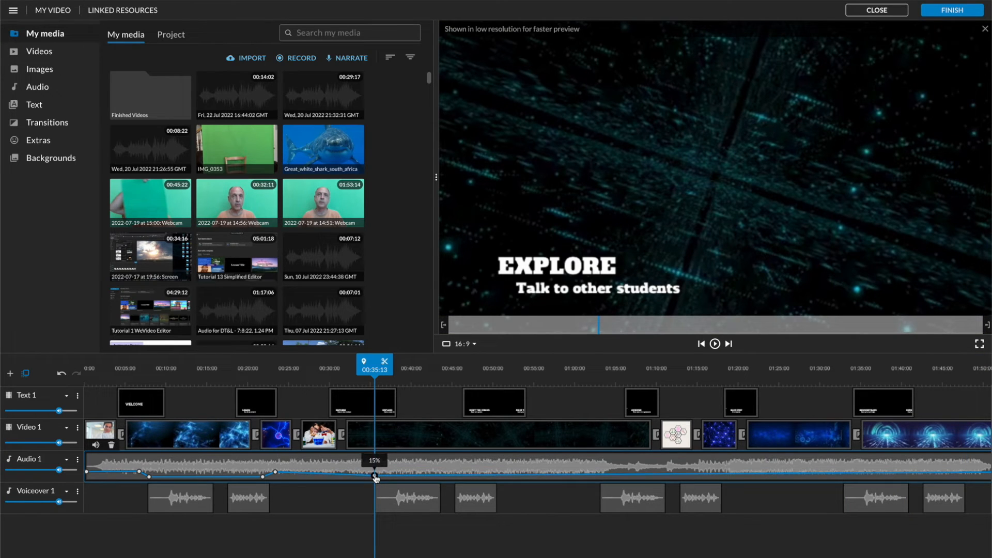
drag(369, 479, 369, 478)
drag(376, 481, 376, 481)
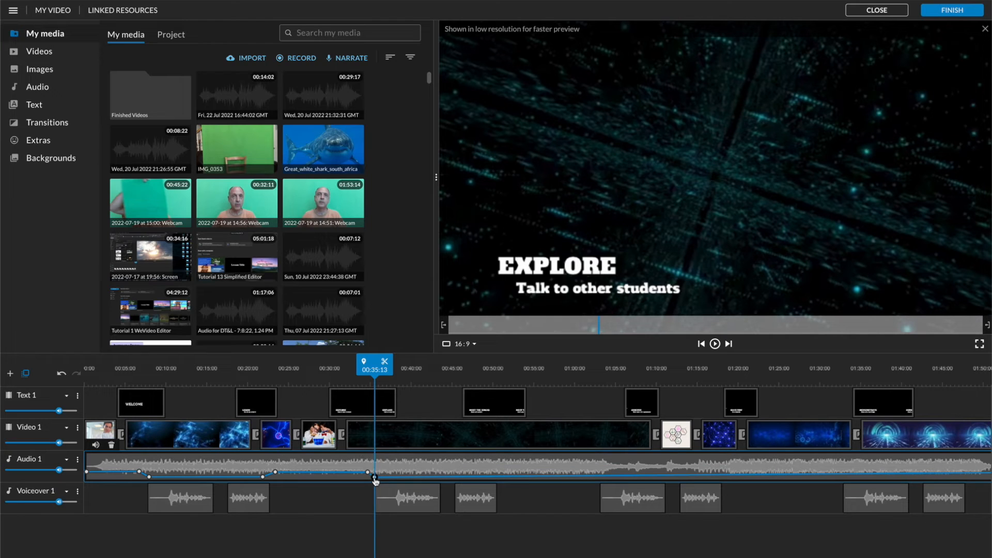
drag(500, 480, 508, 472)
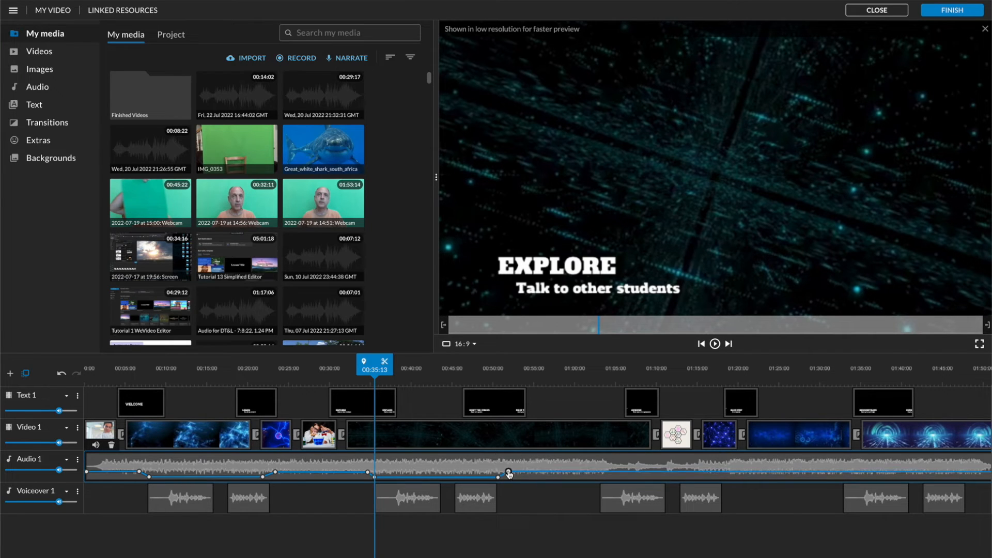
Step: Duck the music to about 9% beneath the voiceover pair starting near 01:03, and bring it back to 31% past its end
click(601, 472)
drag(611, 473, 611, 482)
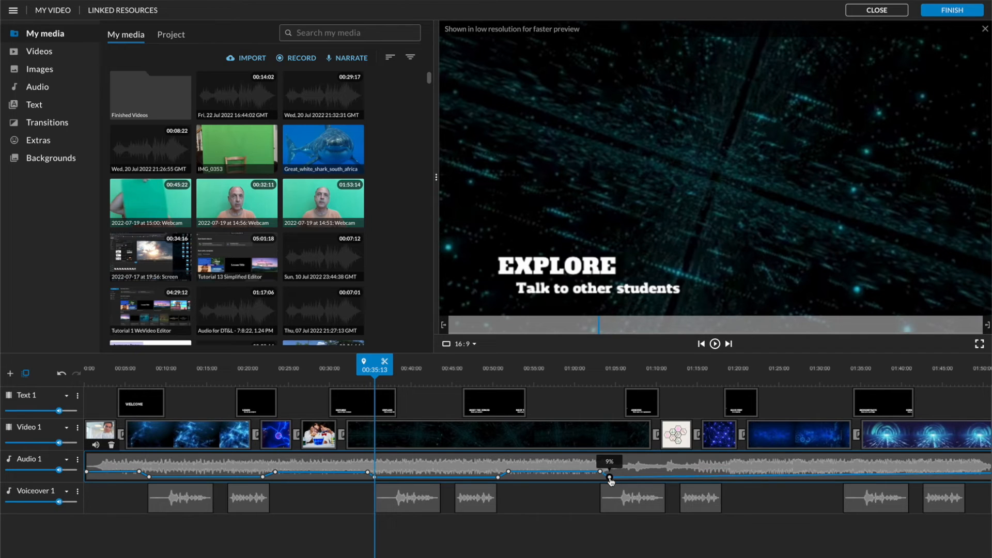
click(694, 477)
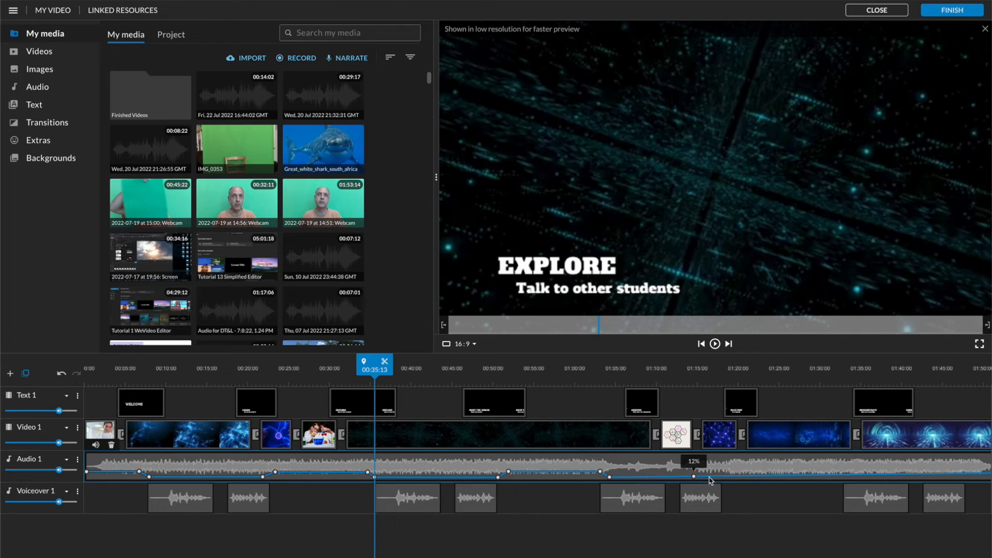
drag(694, 477, 717, 477)
drag(728, 477, 728, 472)
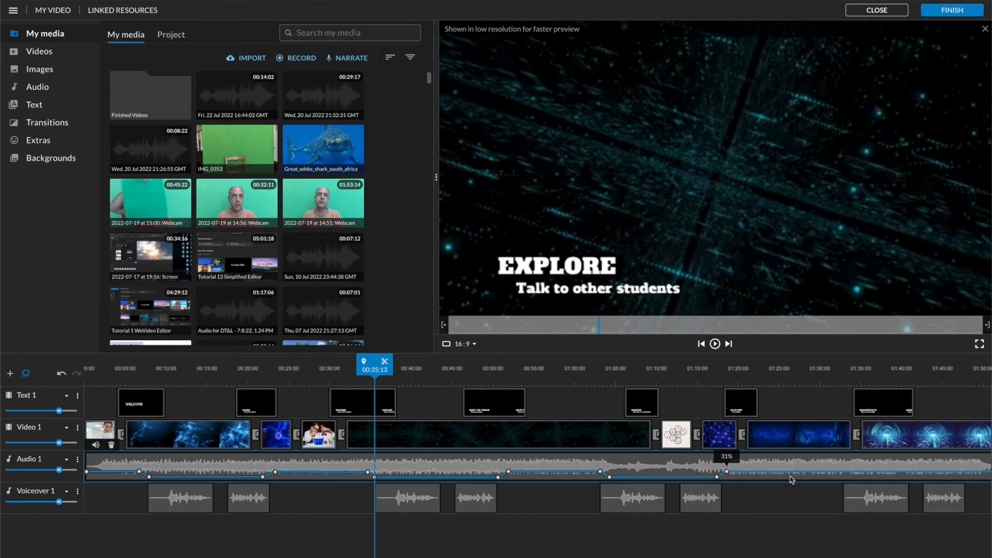
Step: Duck the music to about 10% beneath the last voiceover pair, starting near 01:32, and raise the volume again past its end
click(844, 472)
drag(853, 473, 851, 479)
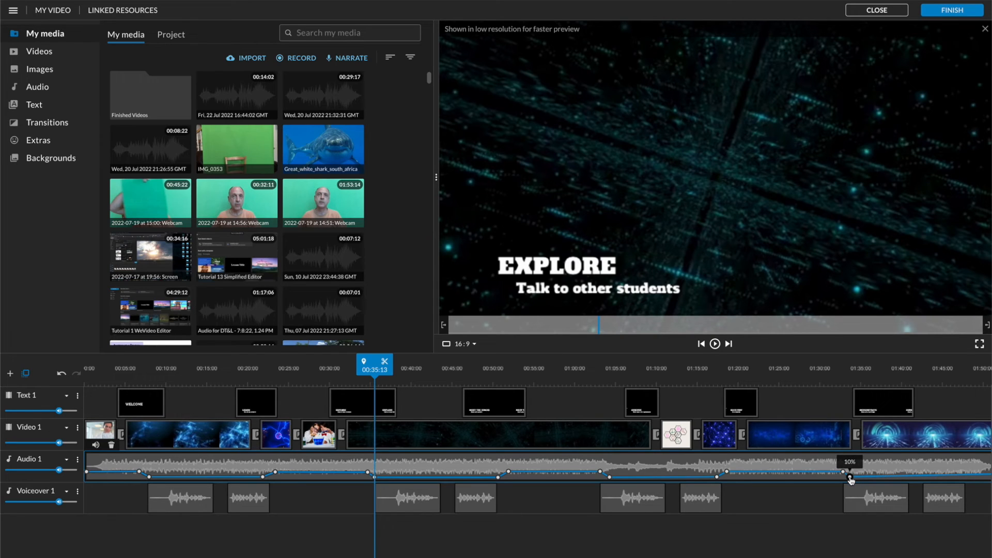
mouse_move(965, 476)
drag(965, 477, 968, 482)
click(972, 474)
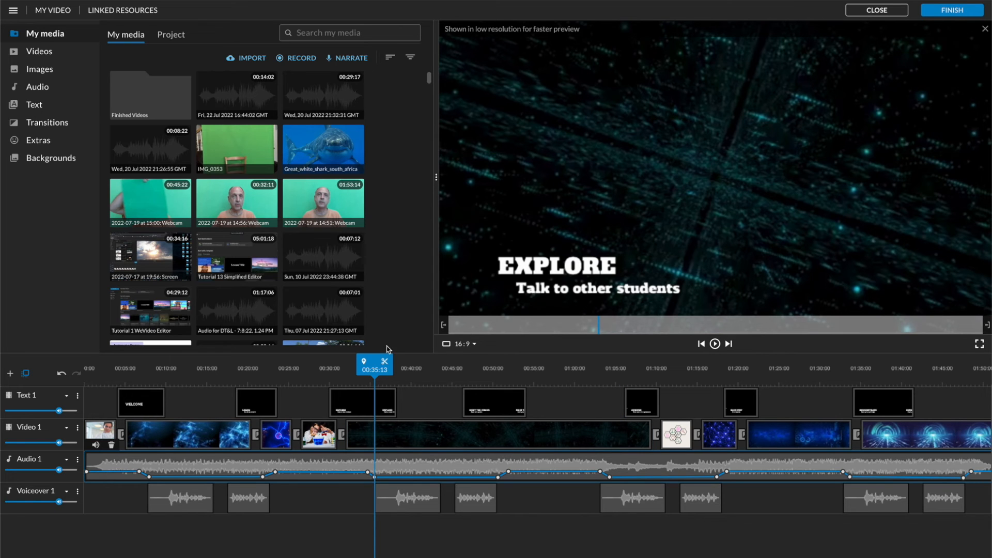
Step: Play the timeline from 00:35:08 to about 00:52:12 to check the second voiceover pair against the ducked music
drag(375, 358, 374, 357)
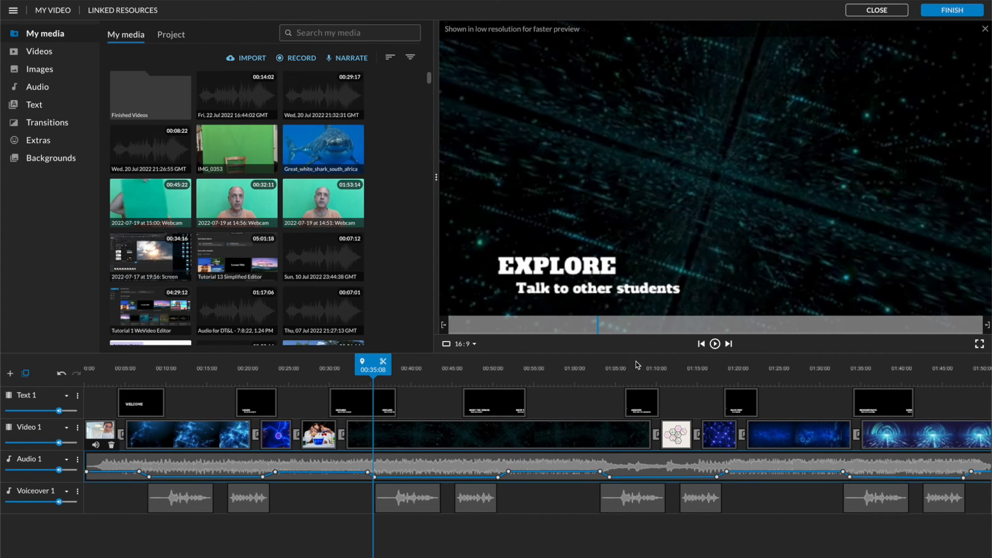
click(716, 345)
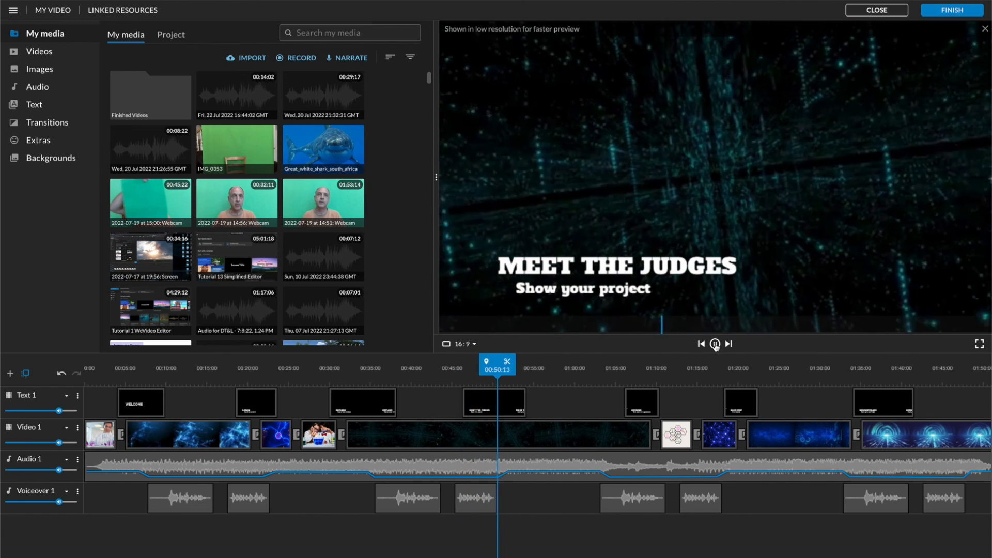
click(715, 344)
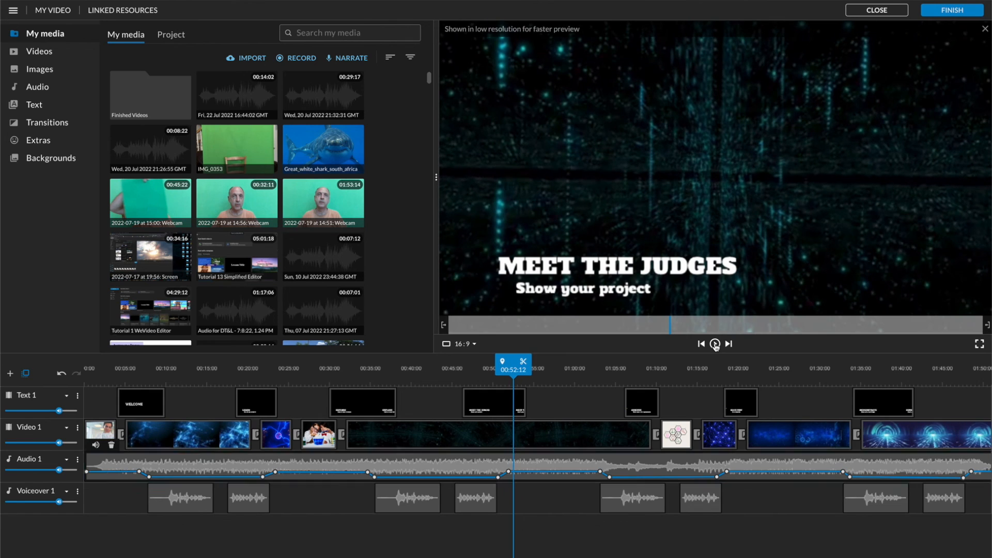